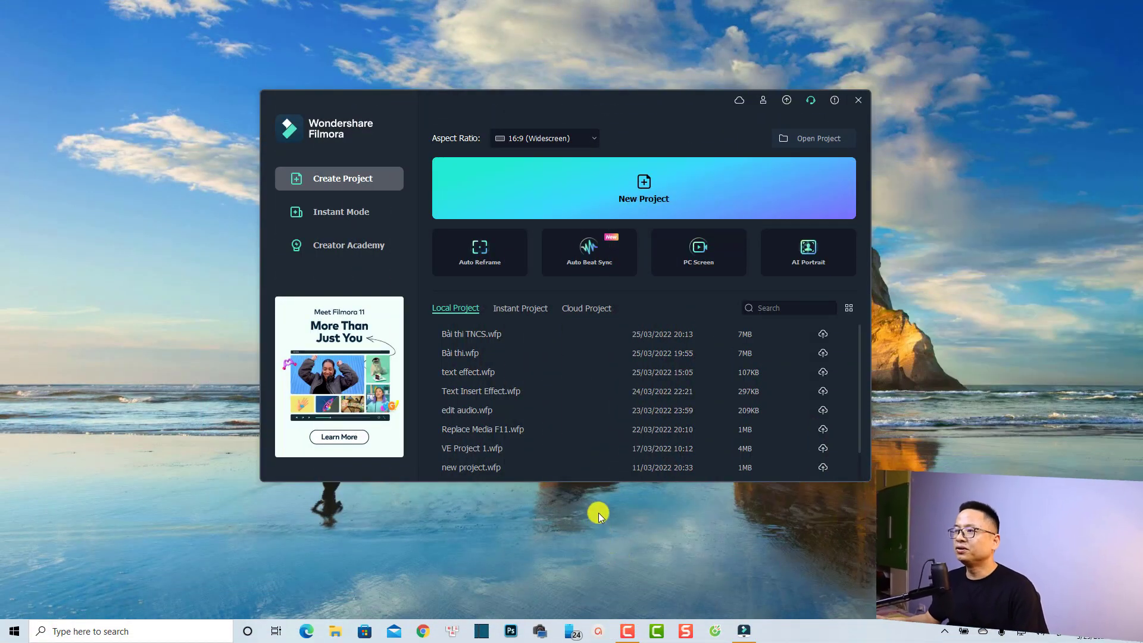
Step: Start a new blank project and open the Instant Cutter tool, leaving it in Trim mode
left_click(638, 186)
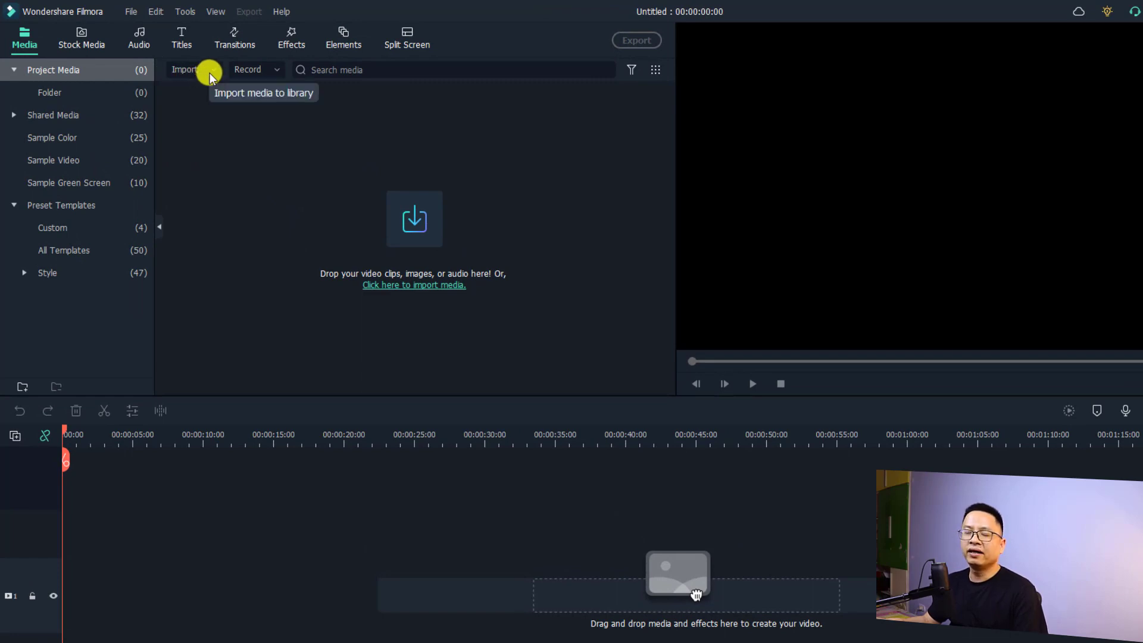
left_click(210, 73)
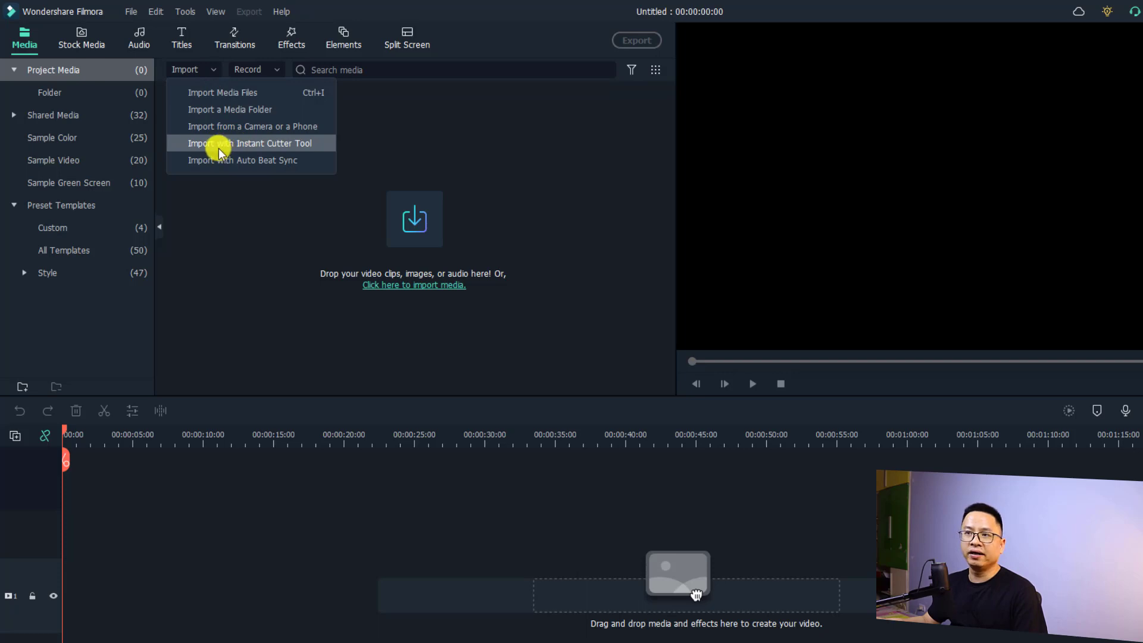
left_click(250, 144)
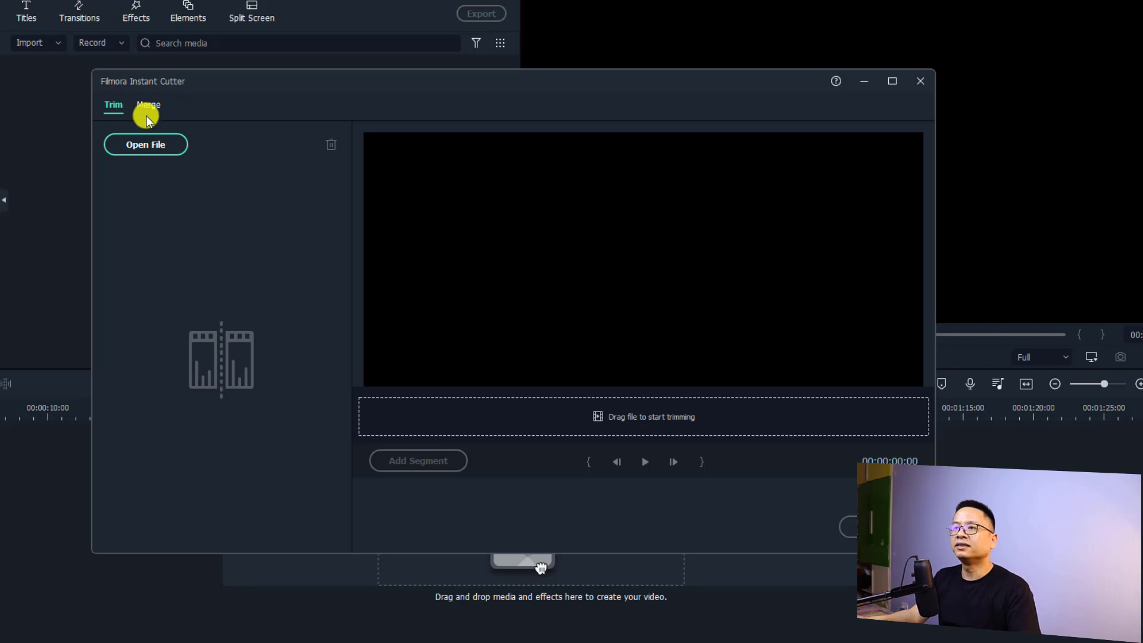
left_click(145, 106)
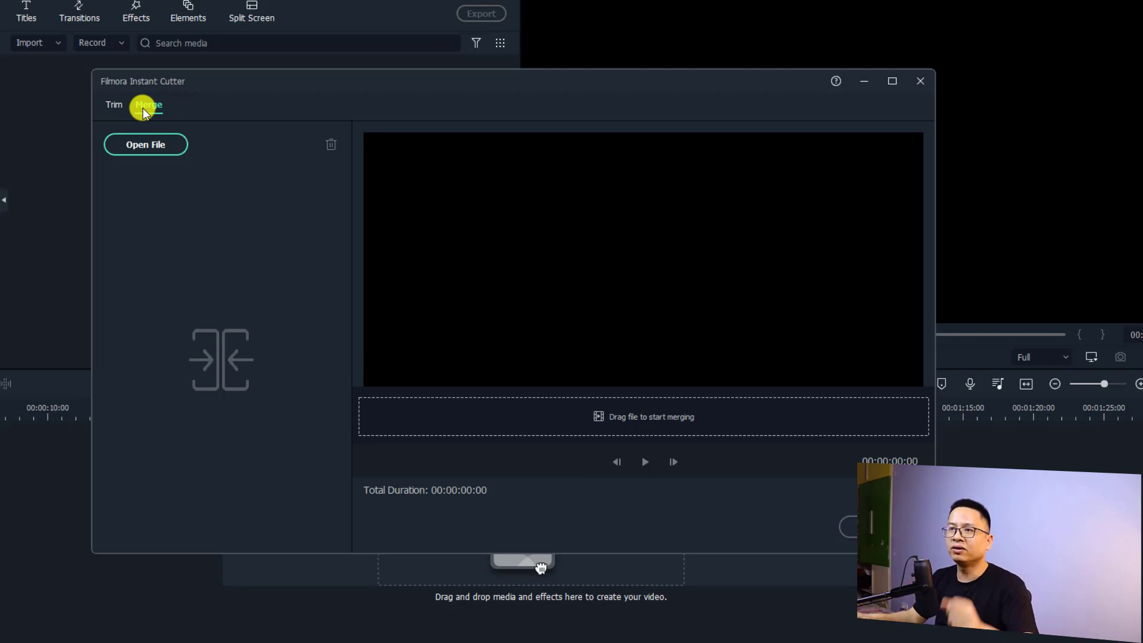
left_click(112, 107)
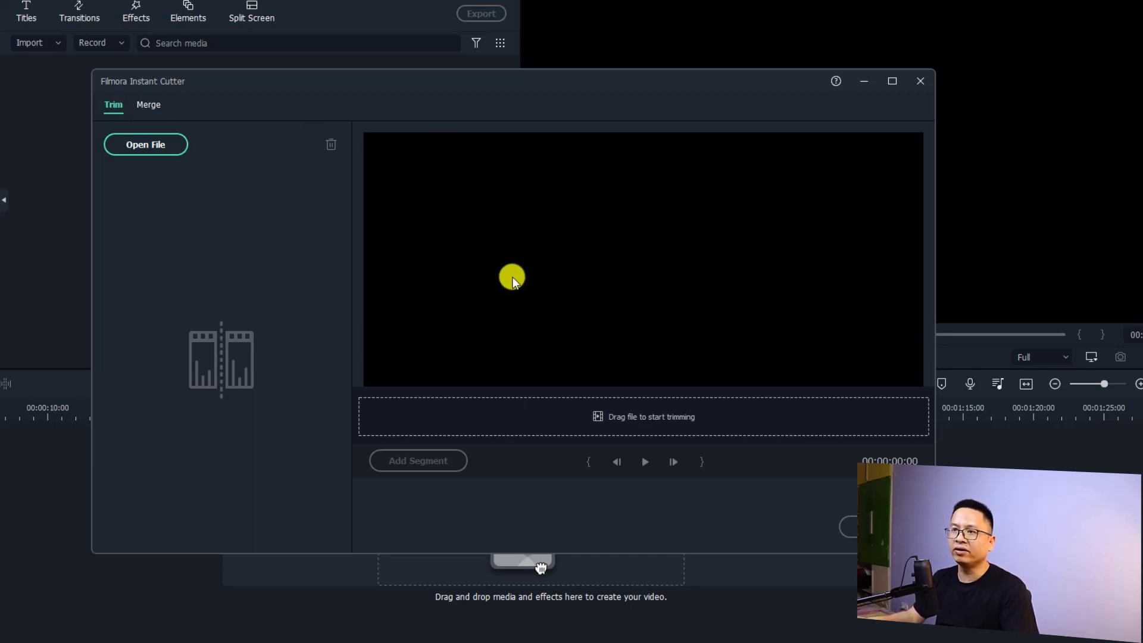
Step: Load GH010011.MP4 from the GoPro7 folder into the Instant Cutter
left_click(155, 149)
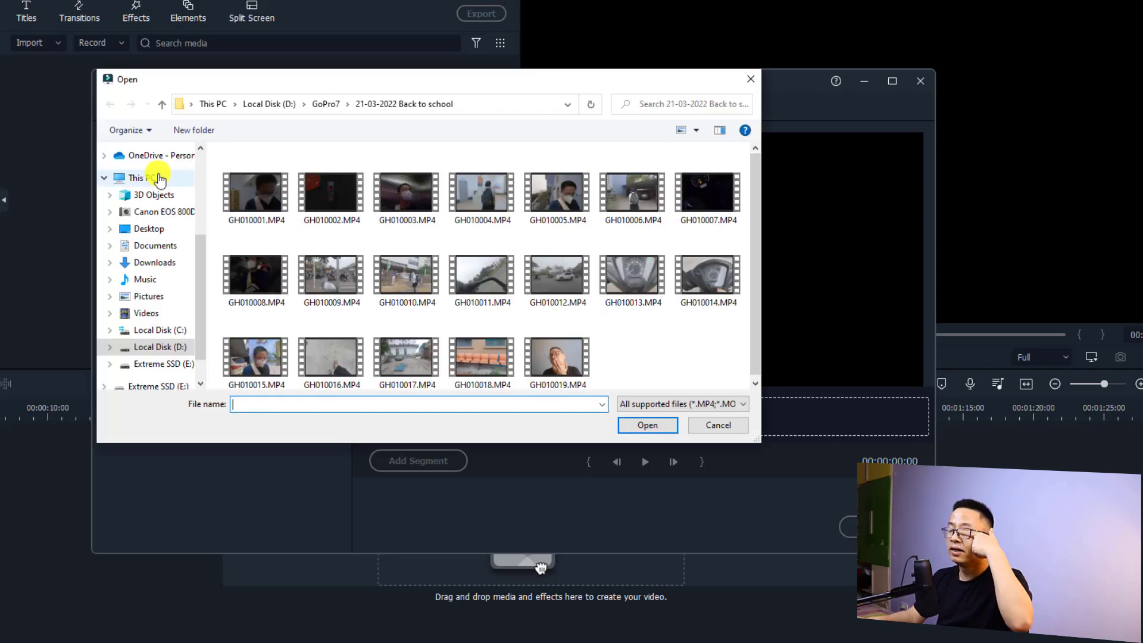
left_click(257, 357)
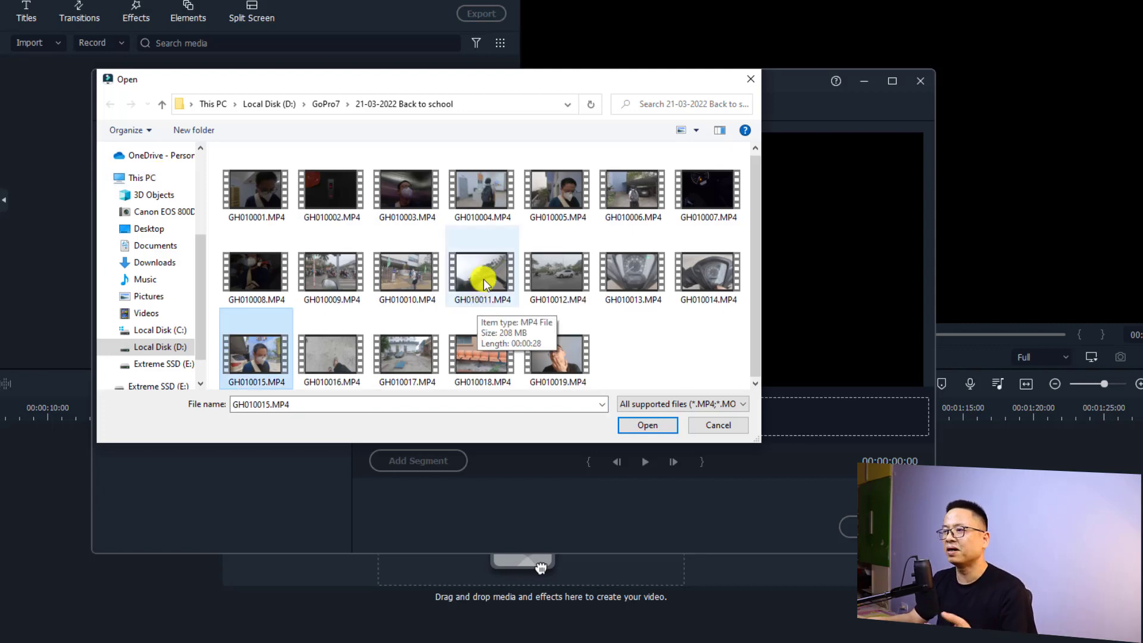
left_click(483, 279)
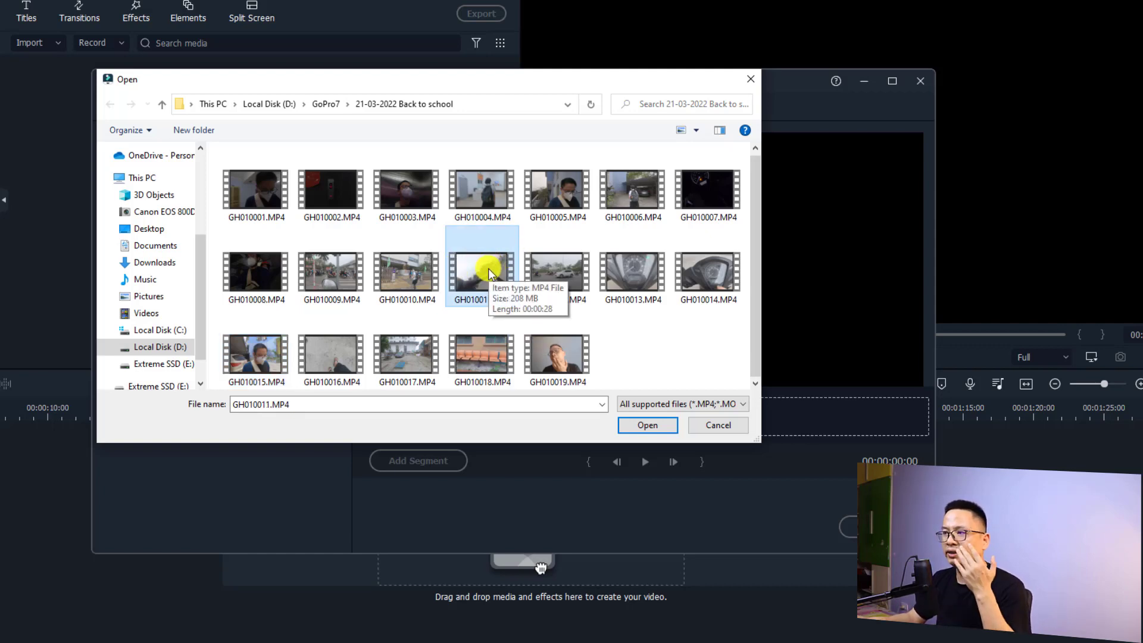
left_click(630, 425)
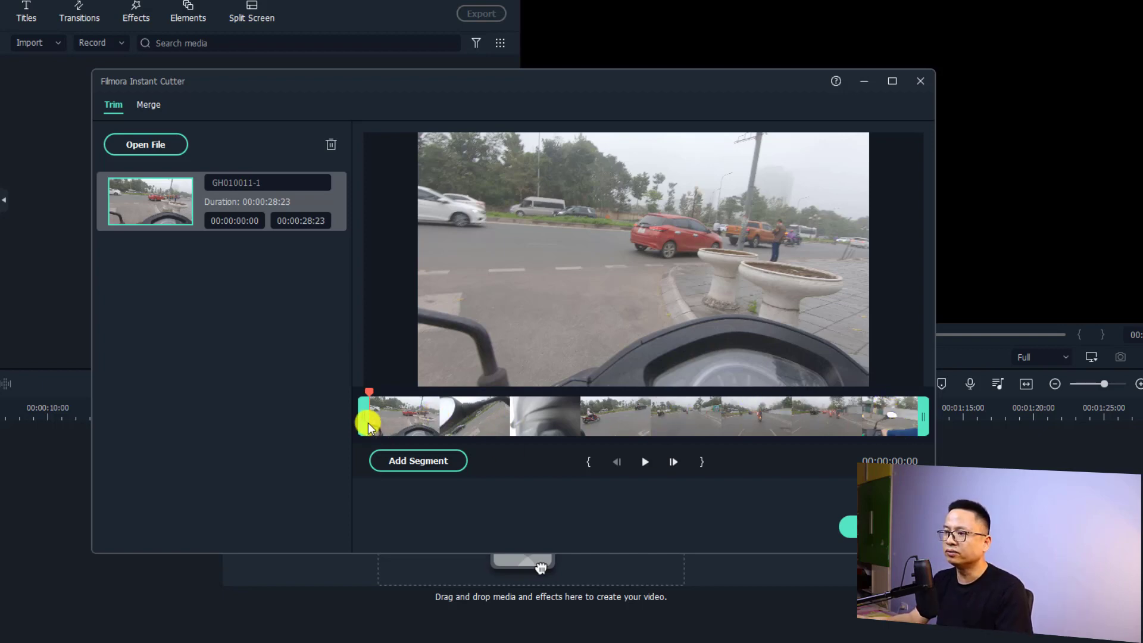
Step: Cut GH010011 into segments 11:05–18:23 and 15:01–23:19, leaving 23:19–28:23 as the third
left_click_drag(366, 414, 577, 426)
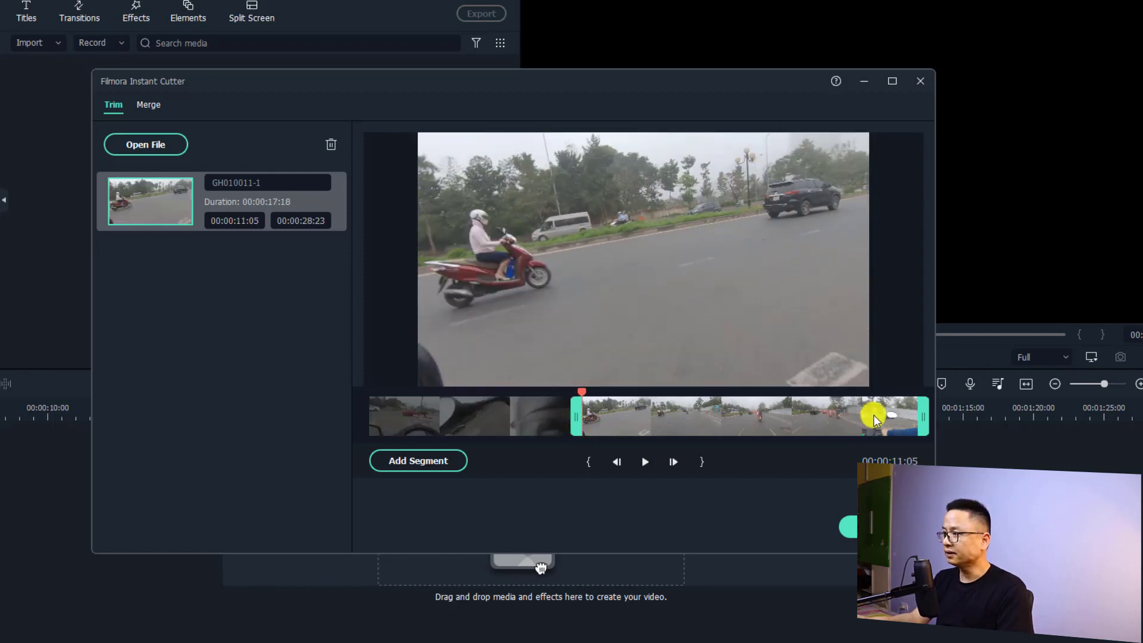
left_click_drag(923, 420, 734, 423)
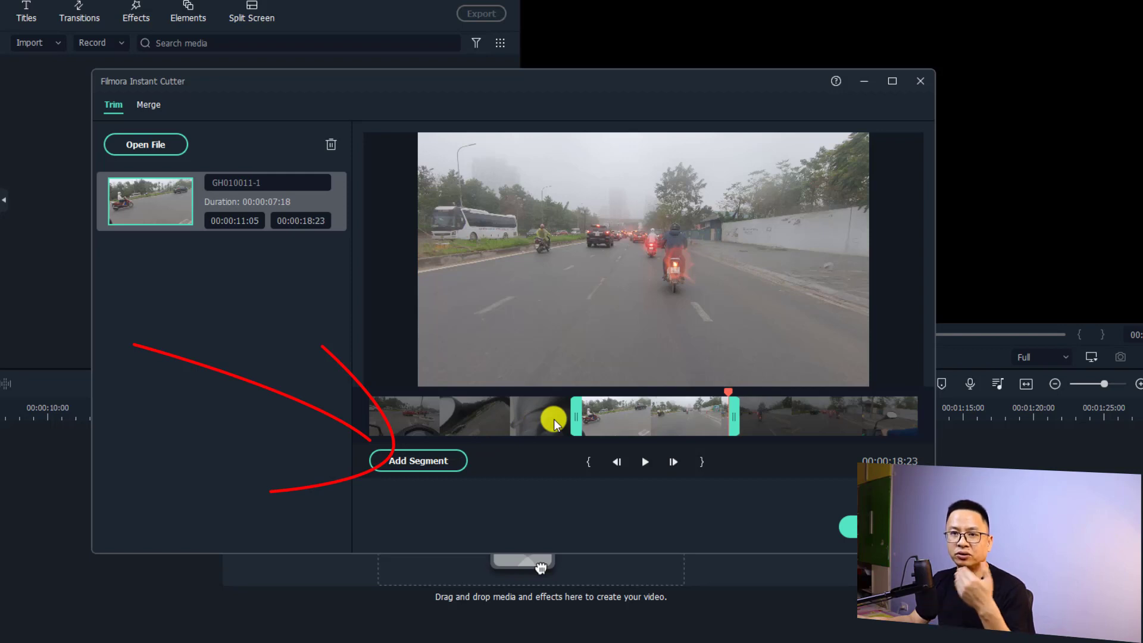
left_click(424, 463)
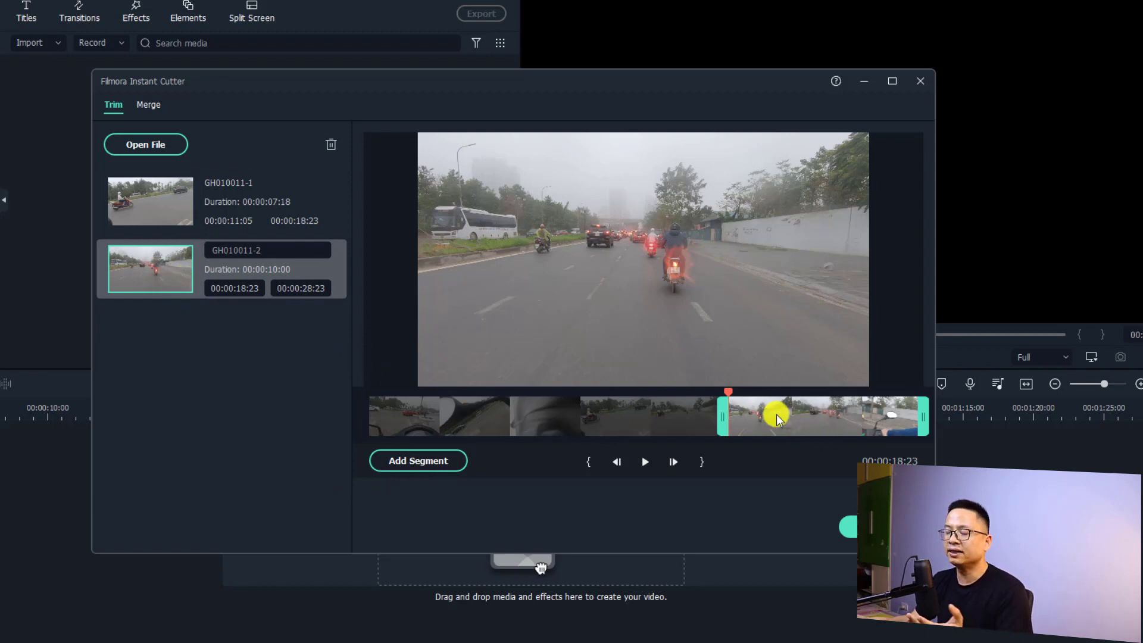
left_click_drag(721, 418, 648, 417)
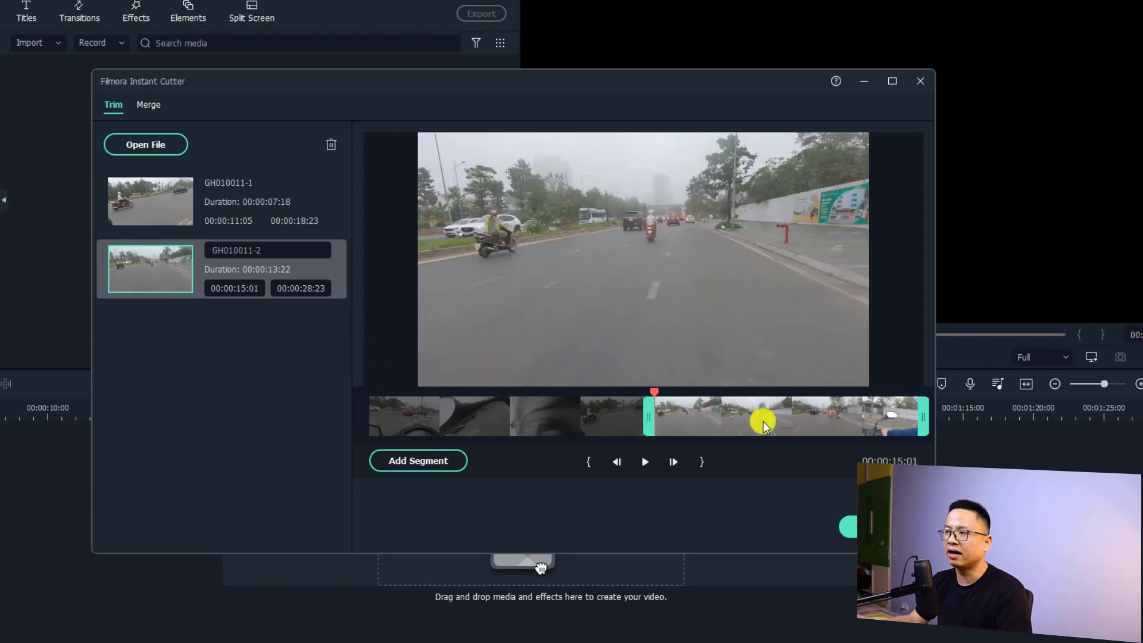
left_click_drag(923, 415, 828, 420)
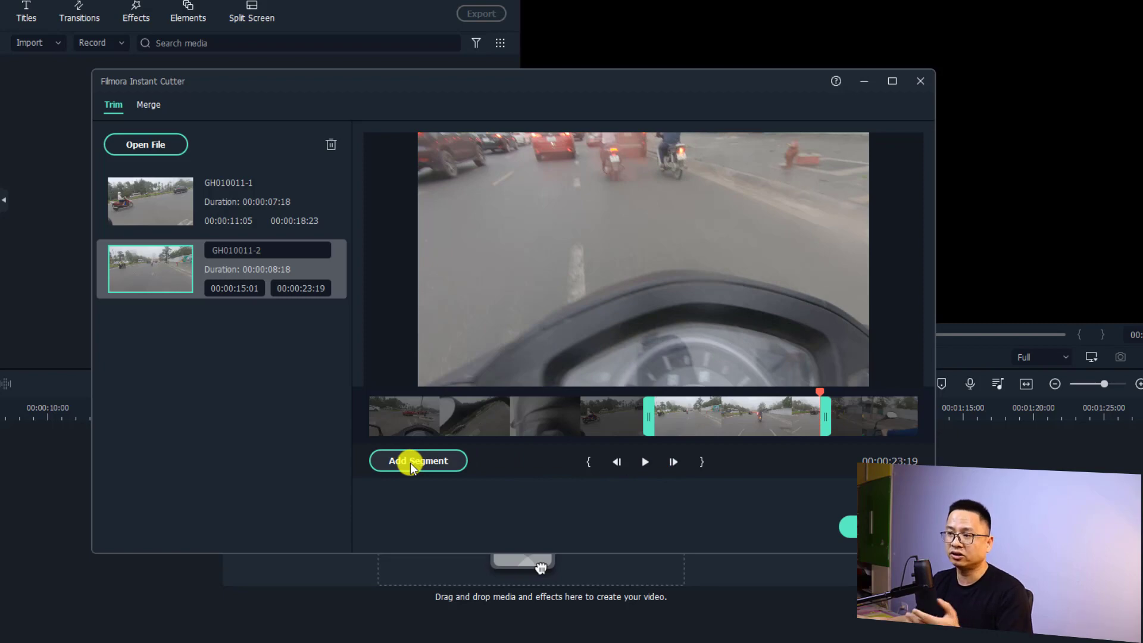
left_click(411, 462)
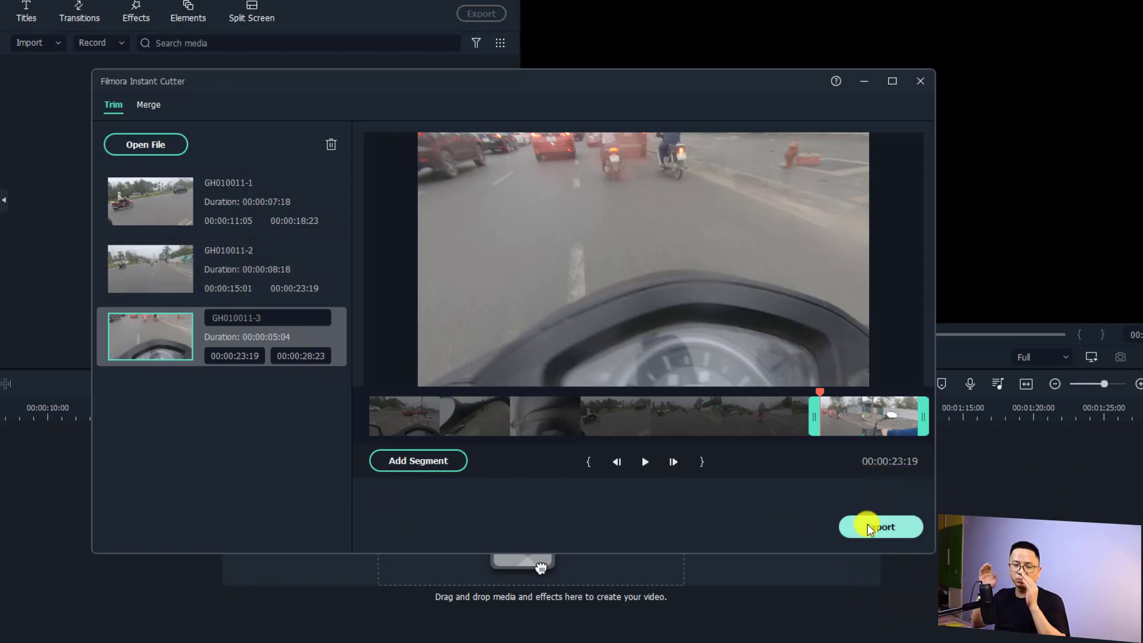
Step: Export the three segments to the LosslessPath folder, set to open the output folder when done
left_click(871, 530)
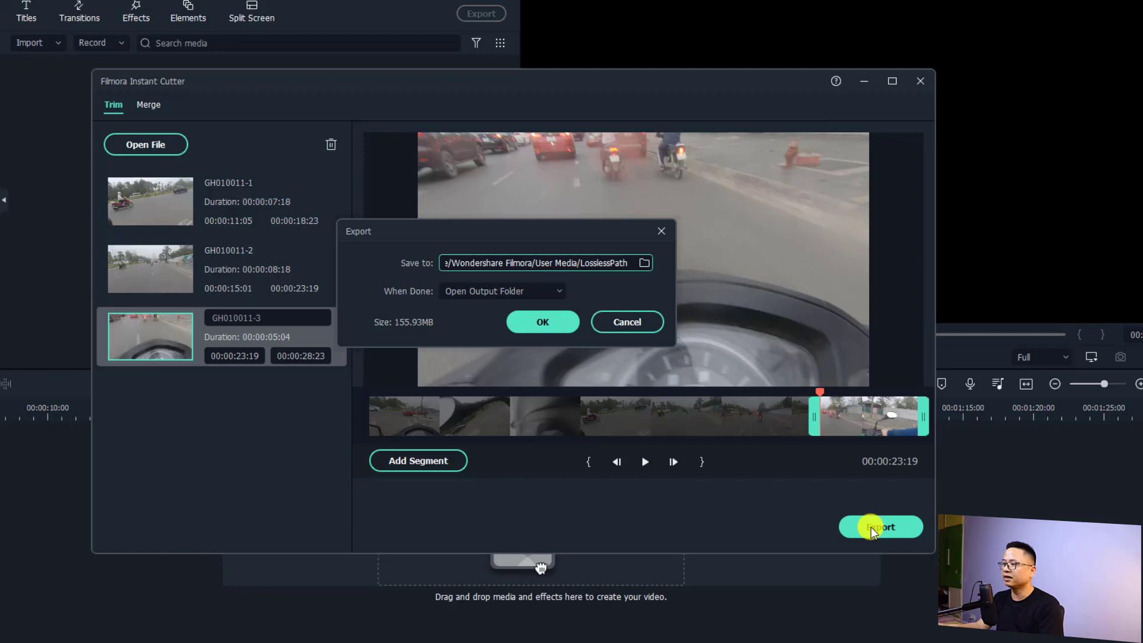
left_click(644, 262)
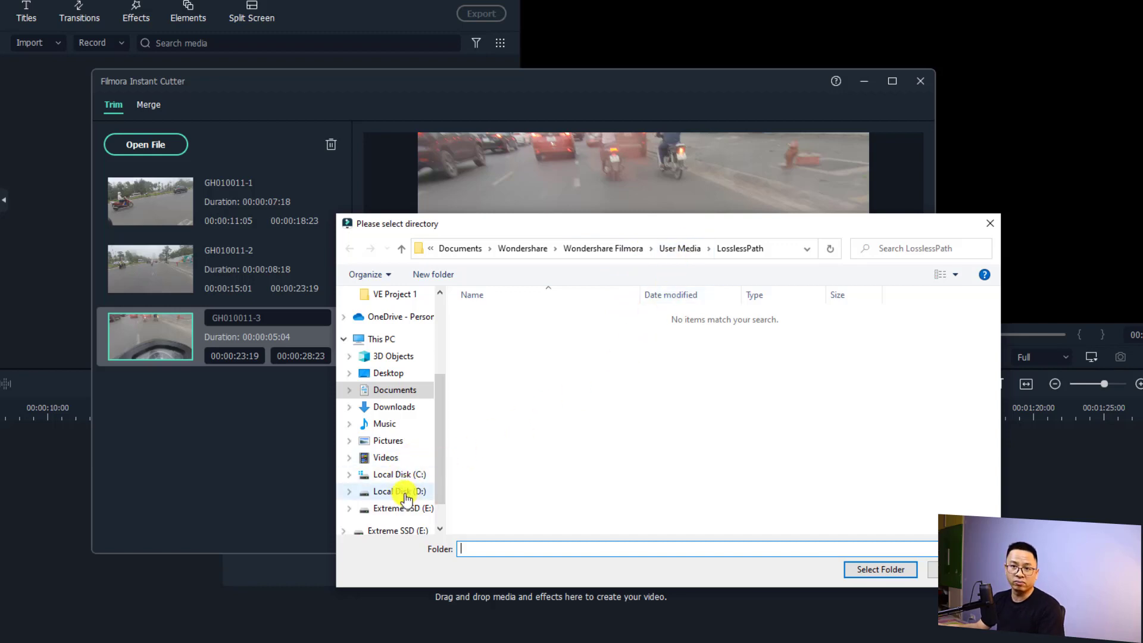
left_click(880, 570)
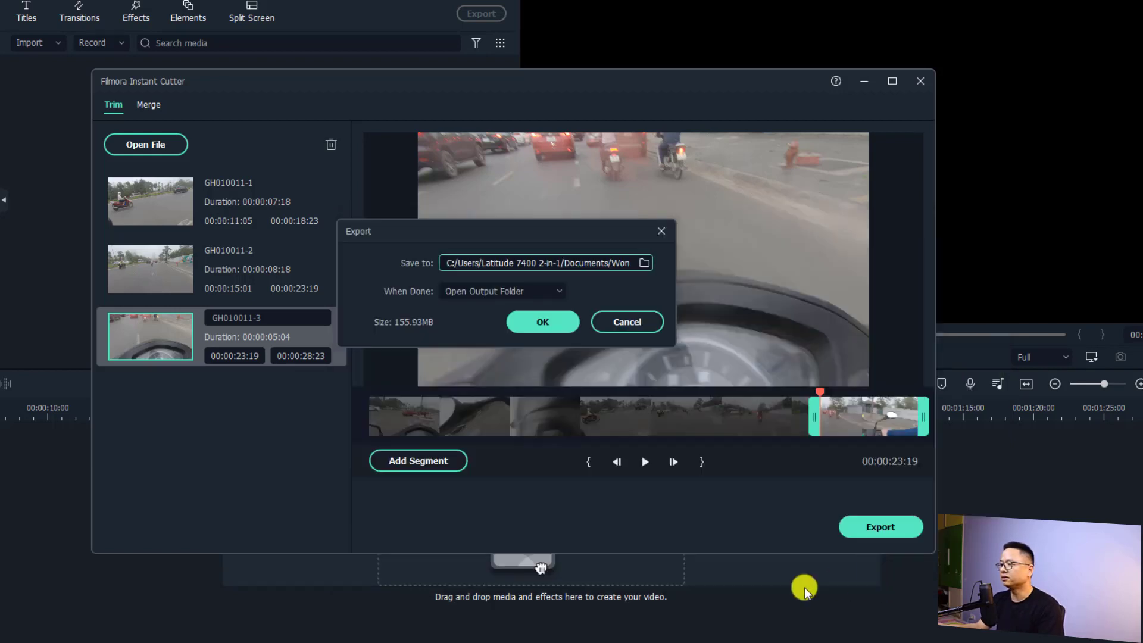
left_click(525, 291)
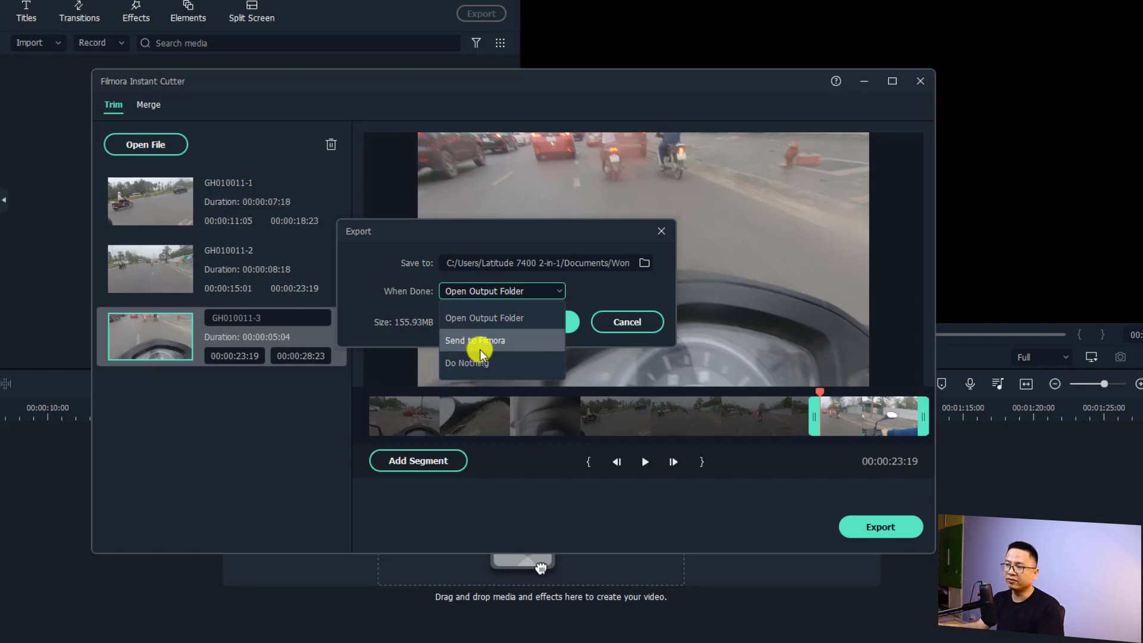
left_click(462, 321)
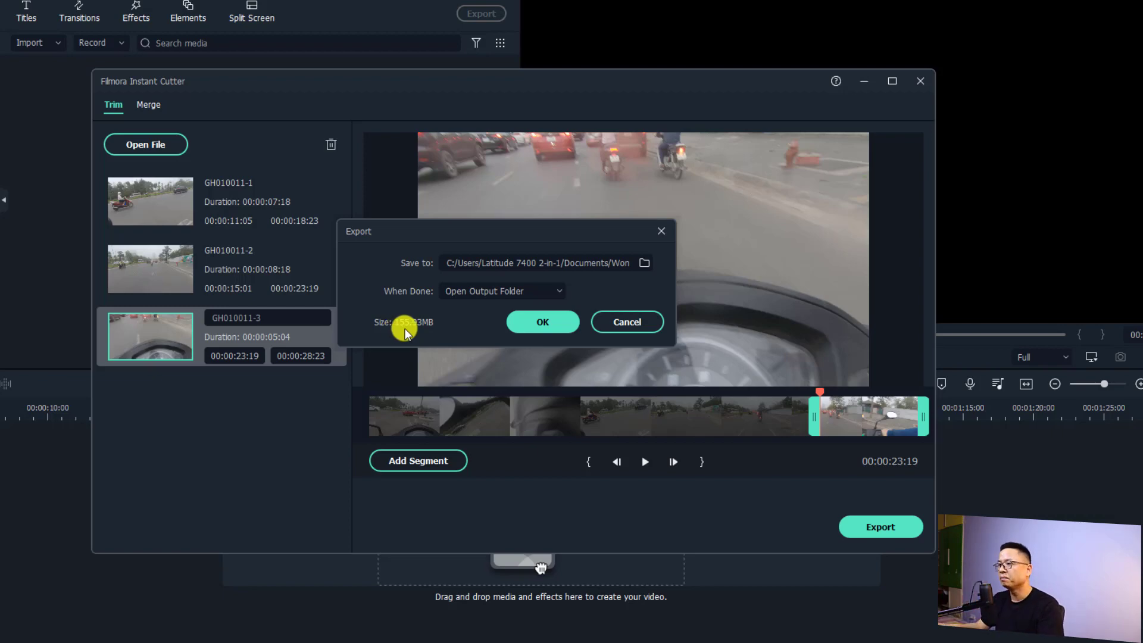
left_click(537, 324)
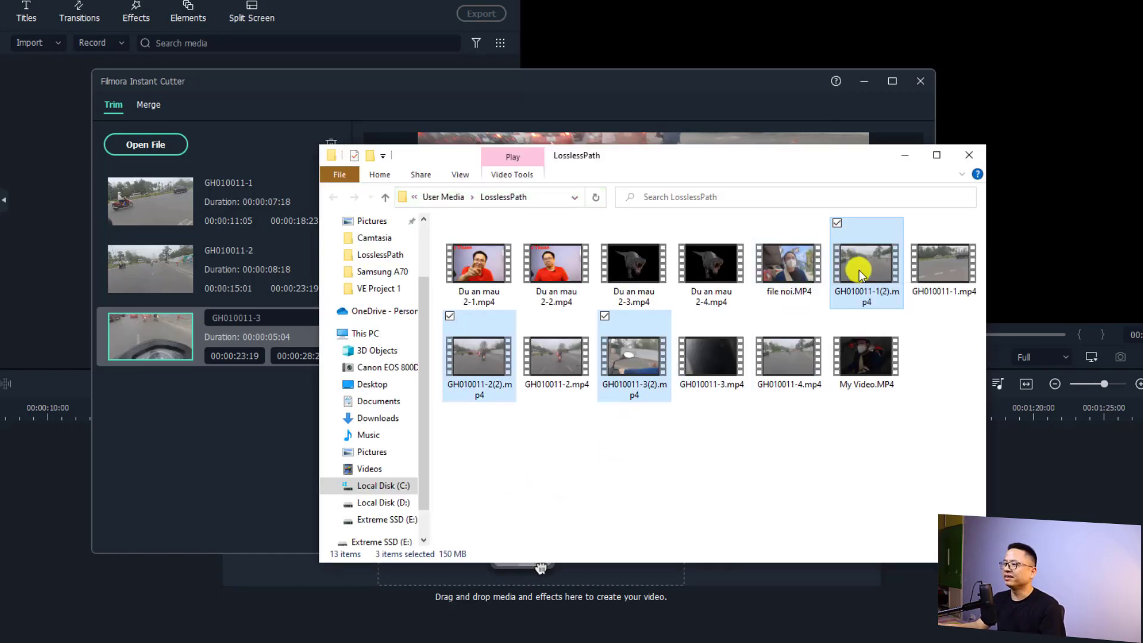
Step: Play the exported GH010011-2(2).mp4 and review its video and audio details in Properties
left_click(655, 351)
left_click(480, 364)
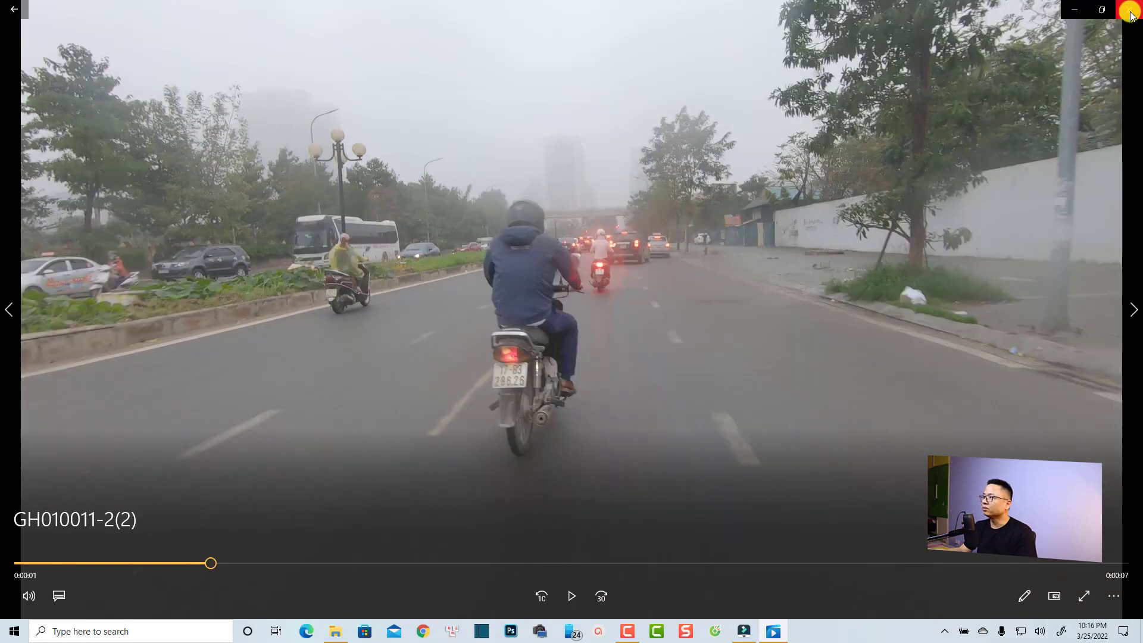
left_click(1128, 9)
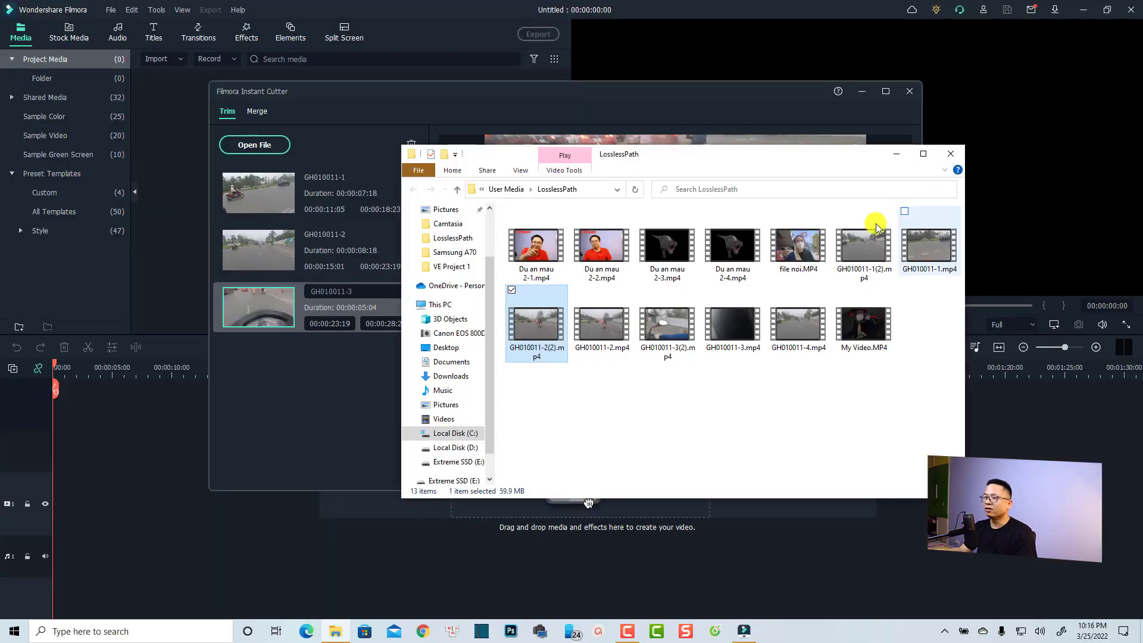
right_click(538, 340)
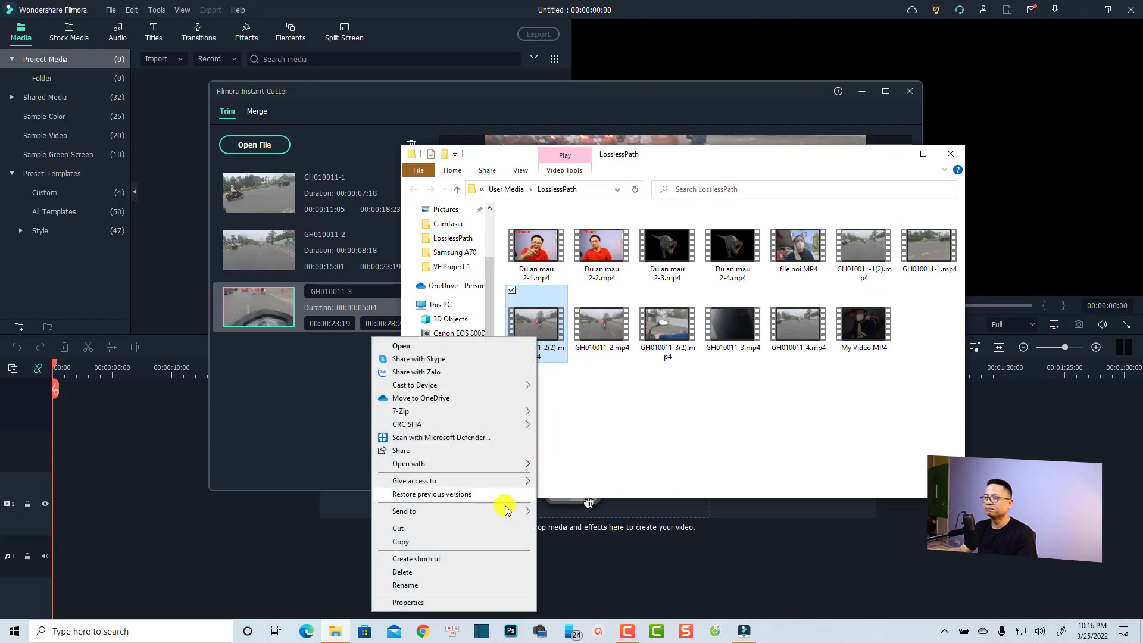
left_click(405, 603)
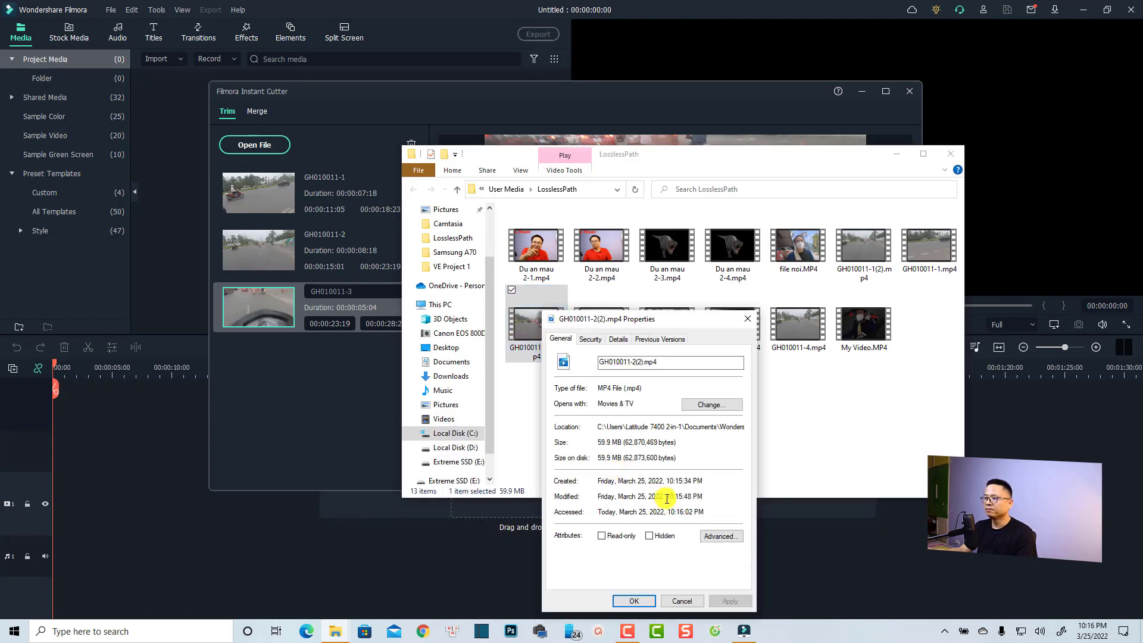
left_click(618, 338)
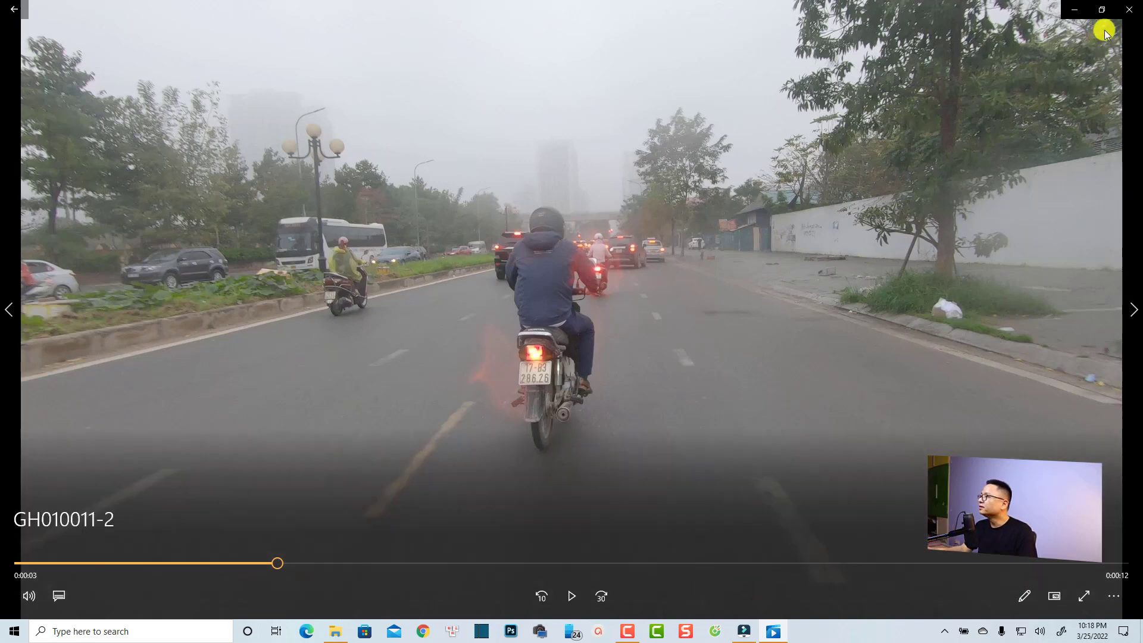
Step: Close the player and load clips GH010015 through GH010019 into the Instant Cutter Merge list
left_click(1129, 10)
left_click(325, 399)
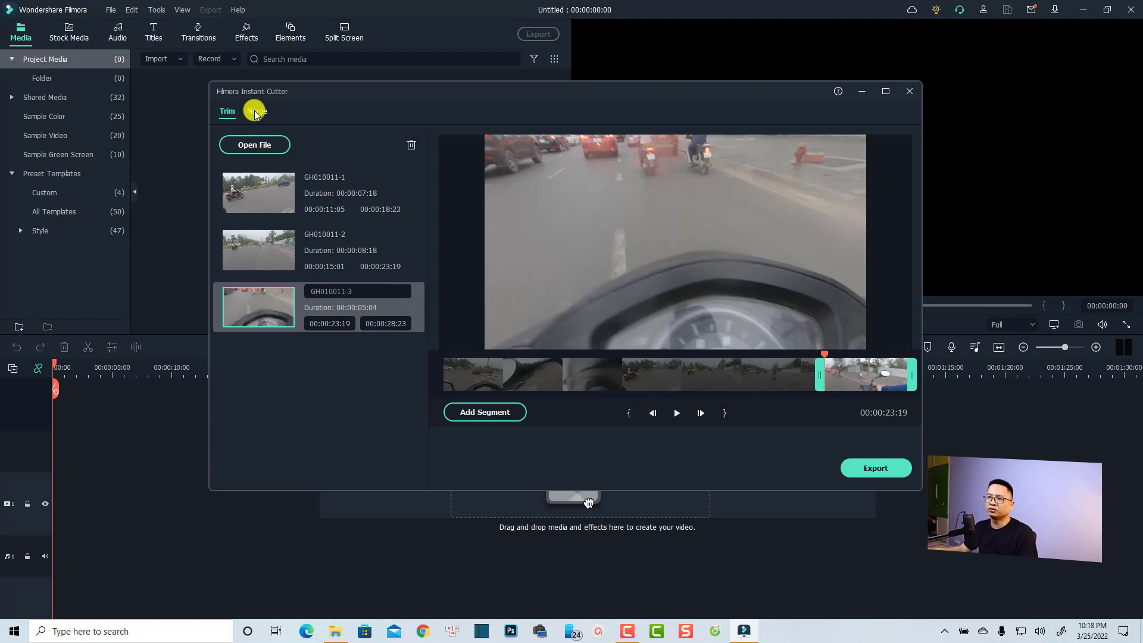
left_click(256, 111)
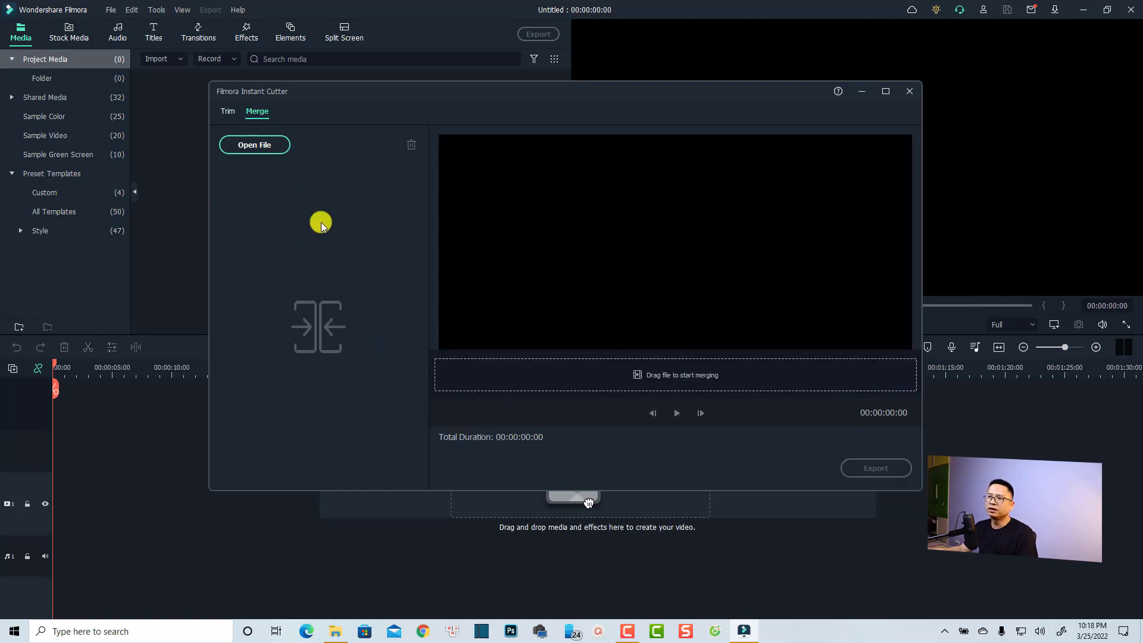
left_click(251, 147)
left_click_drag(472, 324, 348, 329)
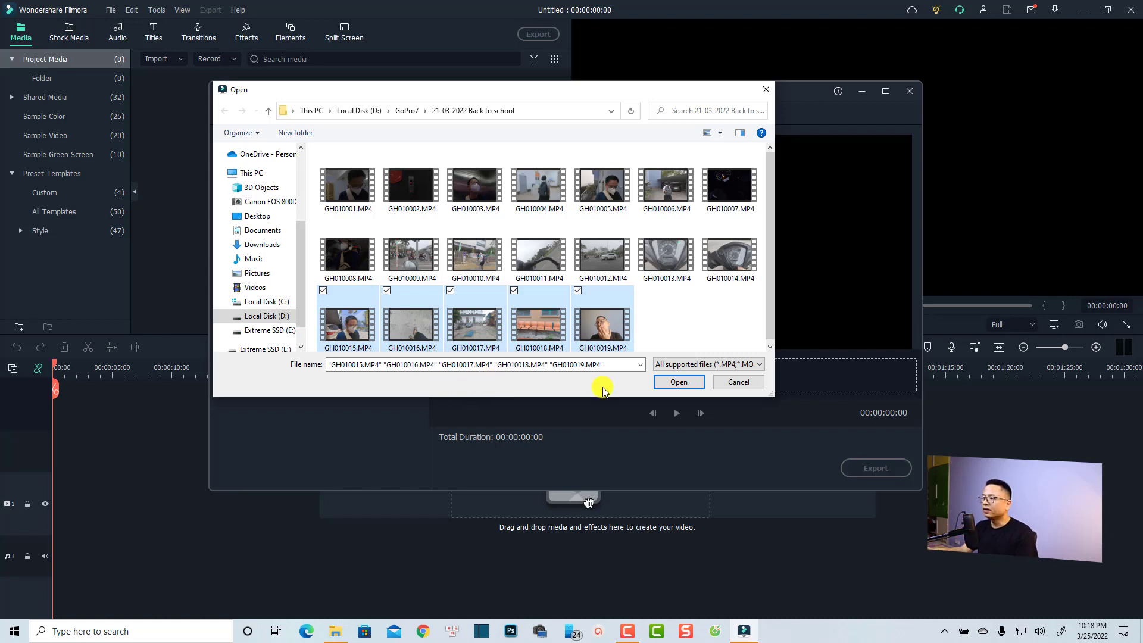
left_click(673, 386)
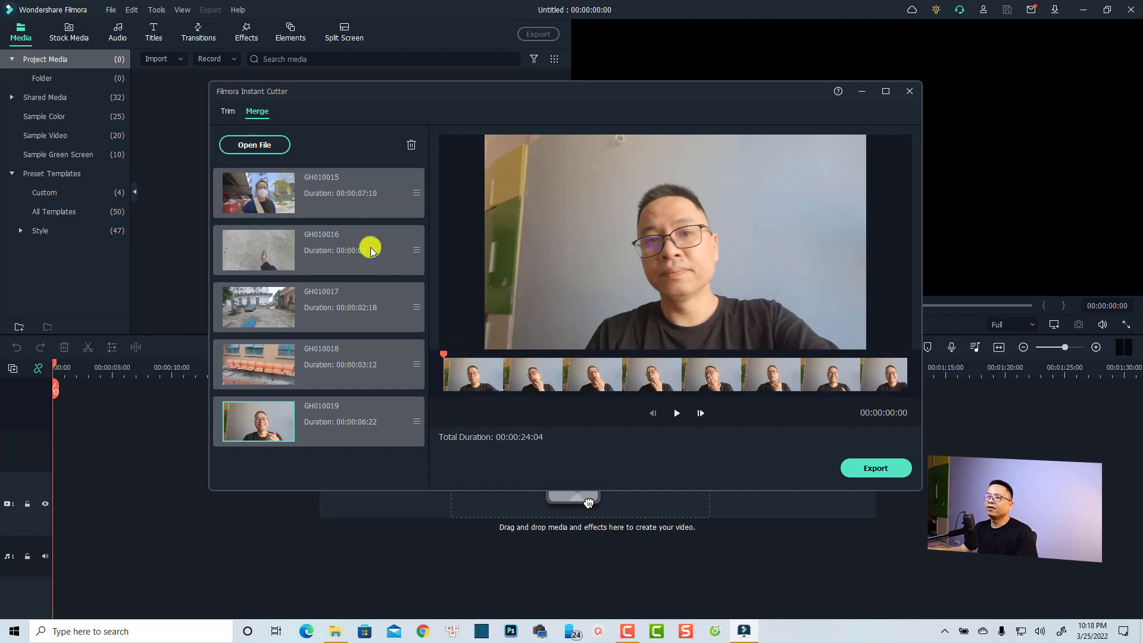
Step: Preview clips GH010015 through GH010018 in the merge list
left_click(262, 192)
left_click(256, 249)
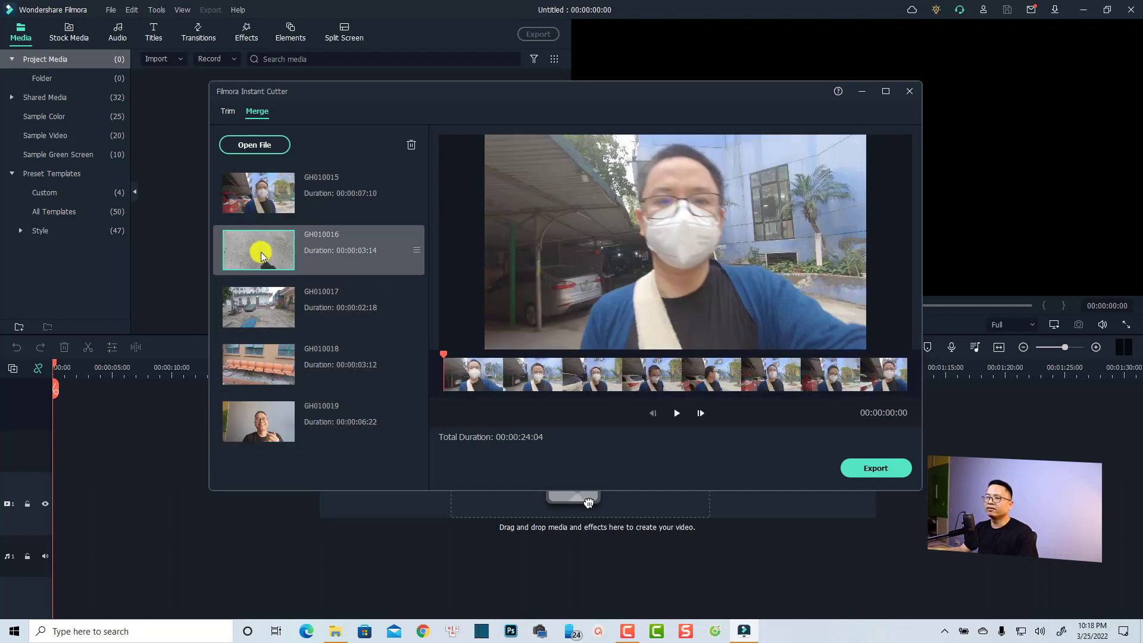
left_click(262, 302)
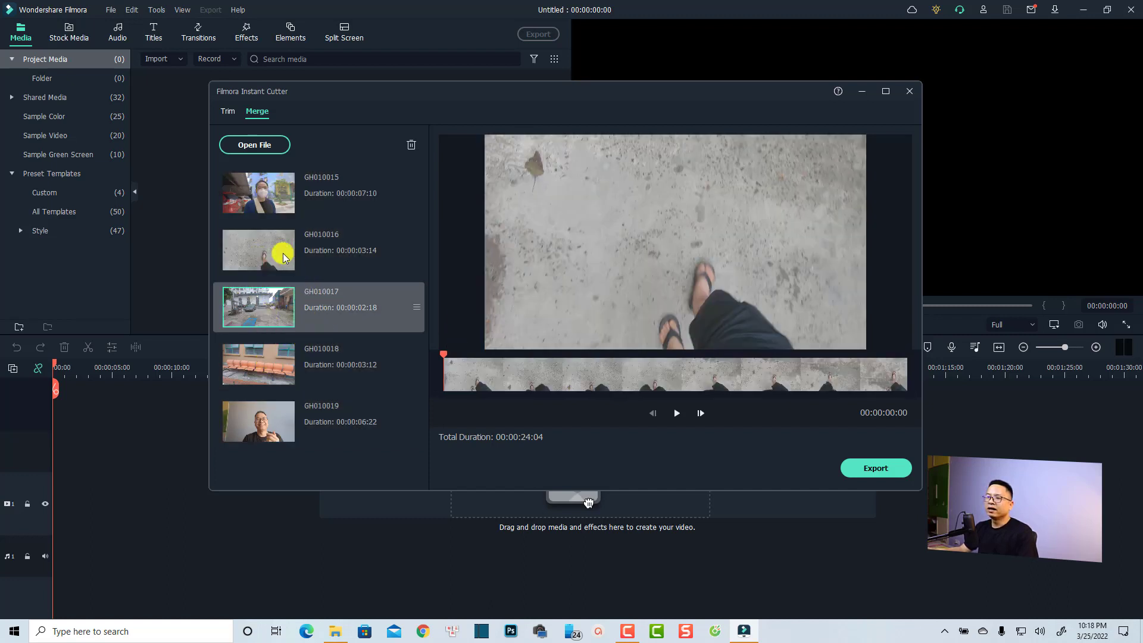
key("Down")
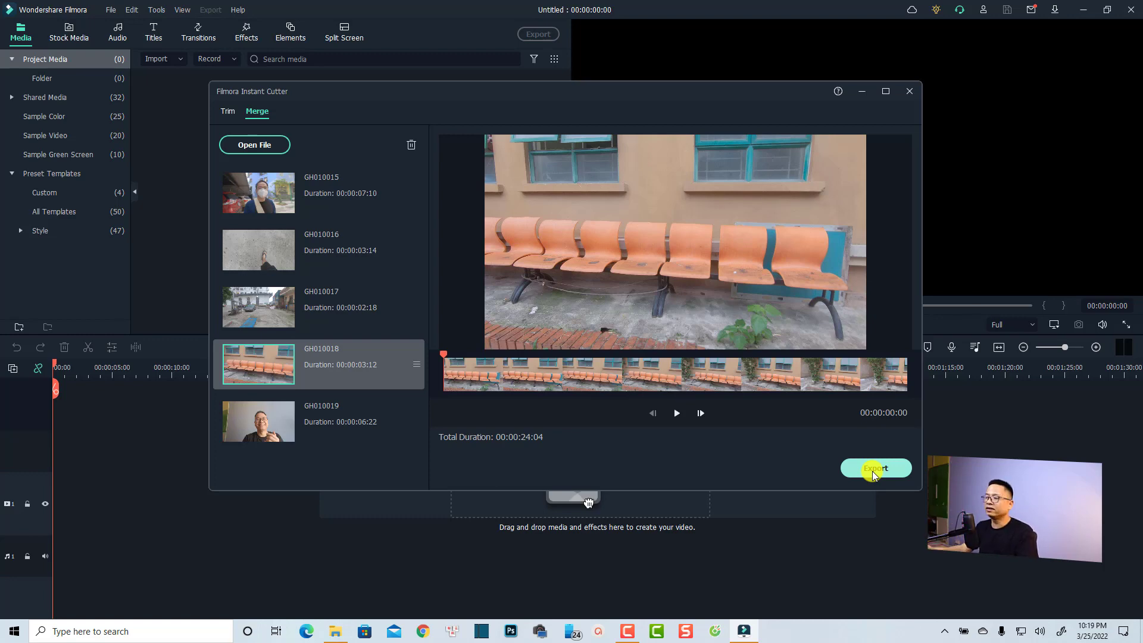
Step: Export the merged video under the file name 'Jacky1' instead of 'My Video'
left_click(874, 470)
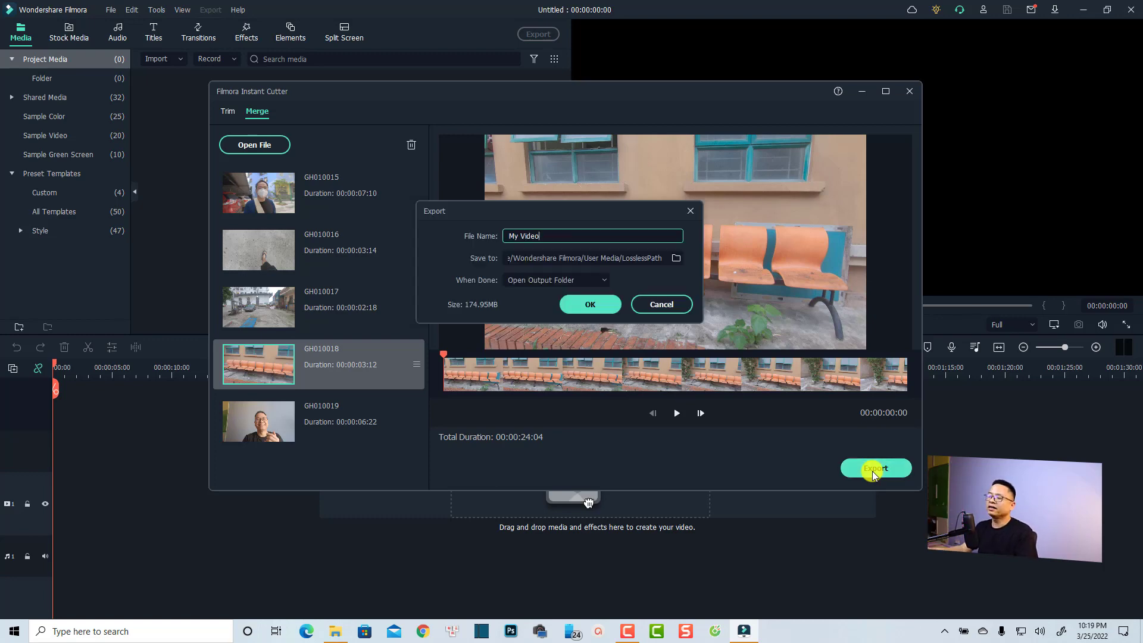
left_click_drag(577, 236, 486, 237)
type("Jacky1")
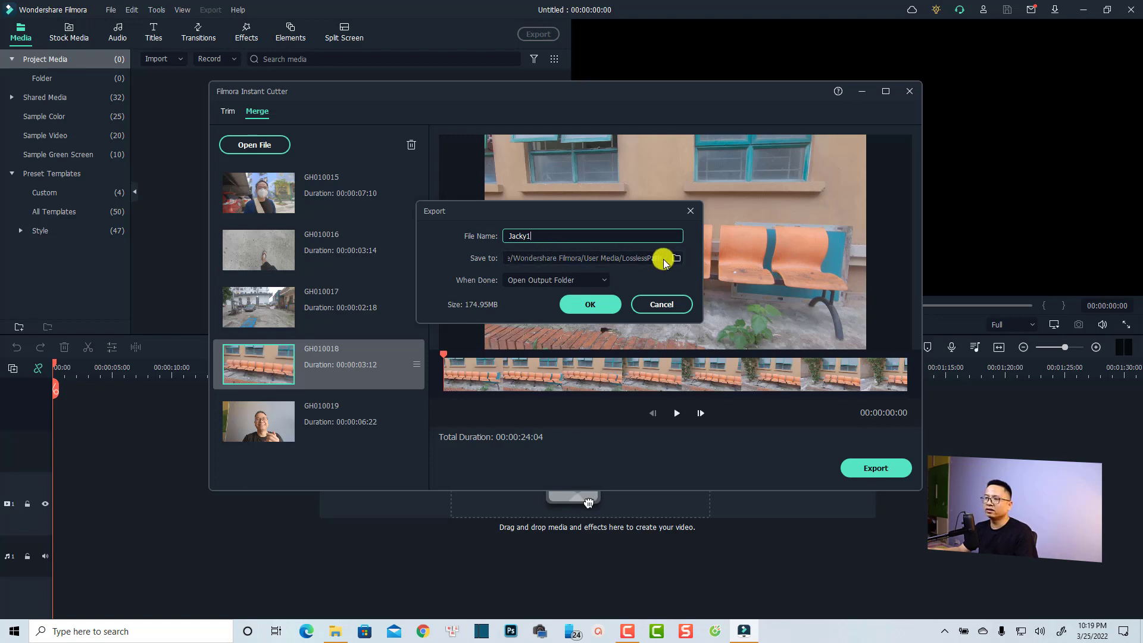
left_click(590, 305)
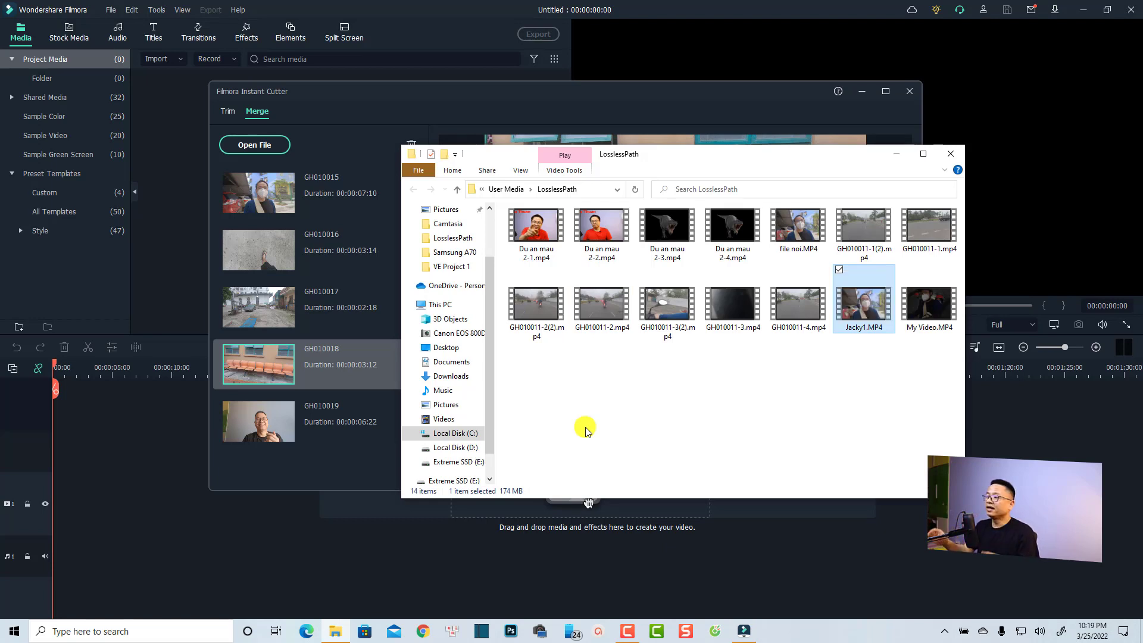
Step: Play the merged Jacky1.MP4 full screen from the LosslessPath folder
double_click(861, 311)
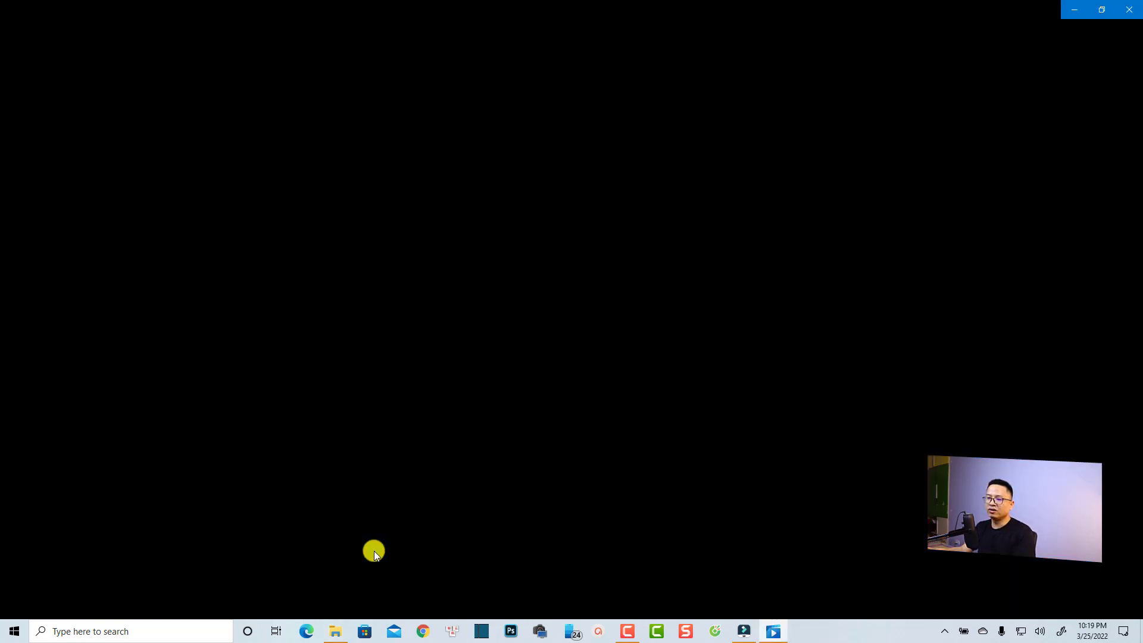